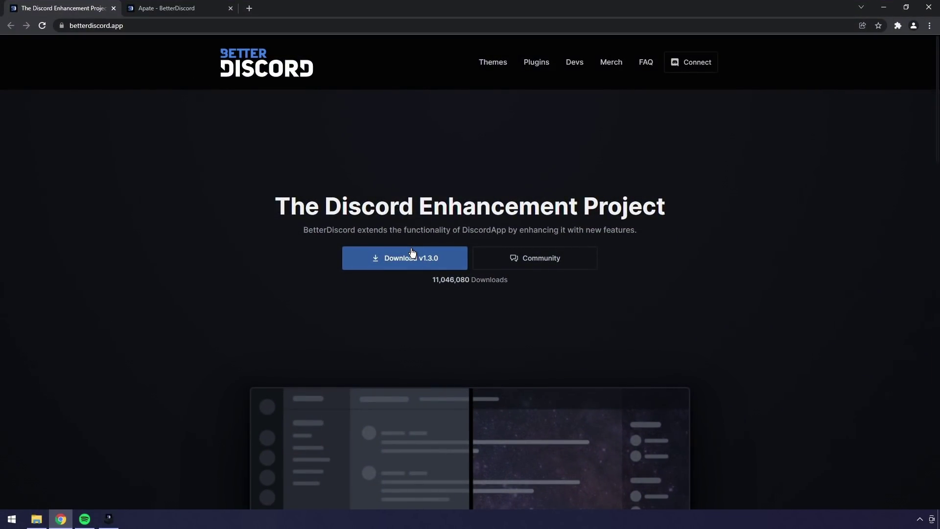
Step: Download the Apate plugin from its BetterDiscord plugin page
left_click(200, 7)
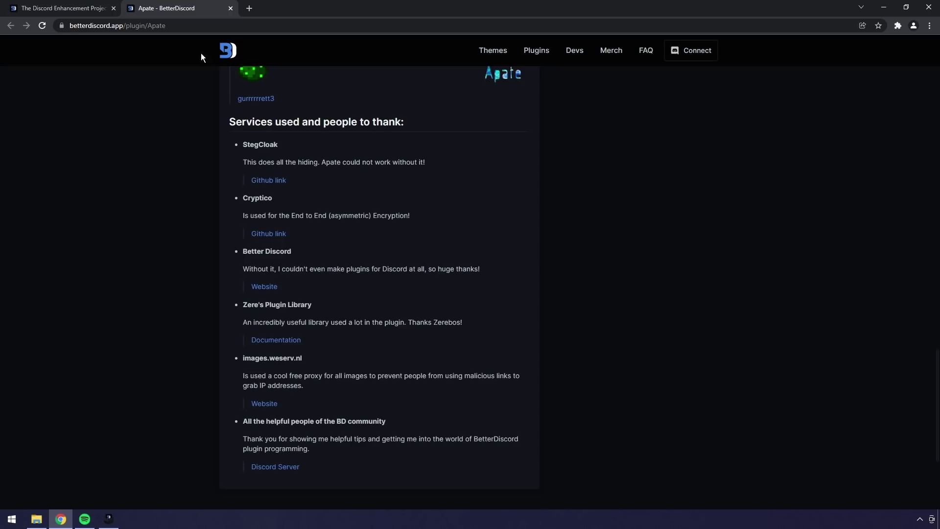
scroll(414, 257, "up", 20)
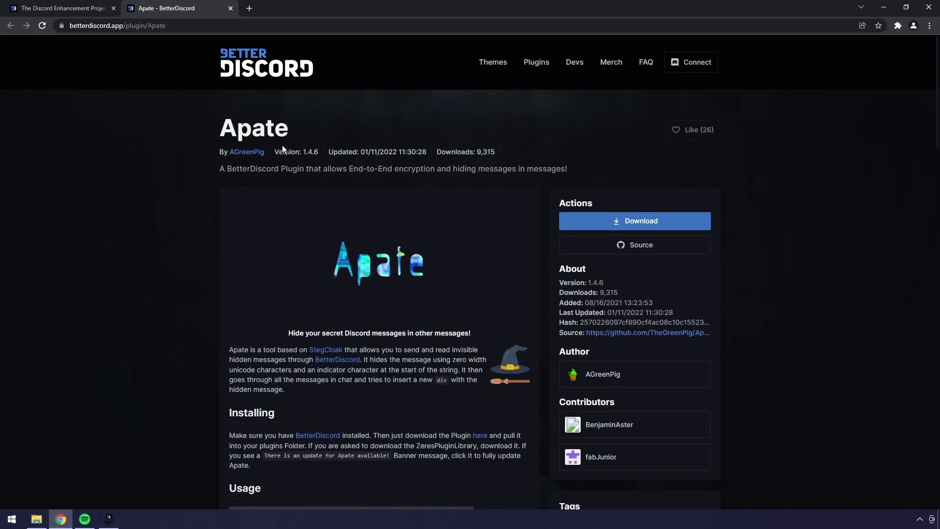
left_click(653, 224)
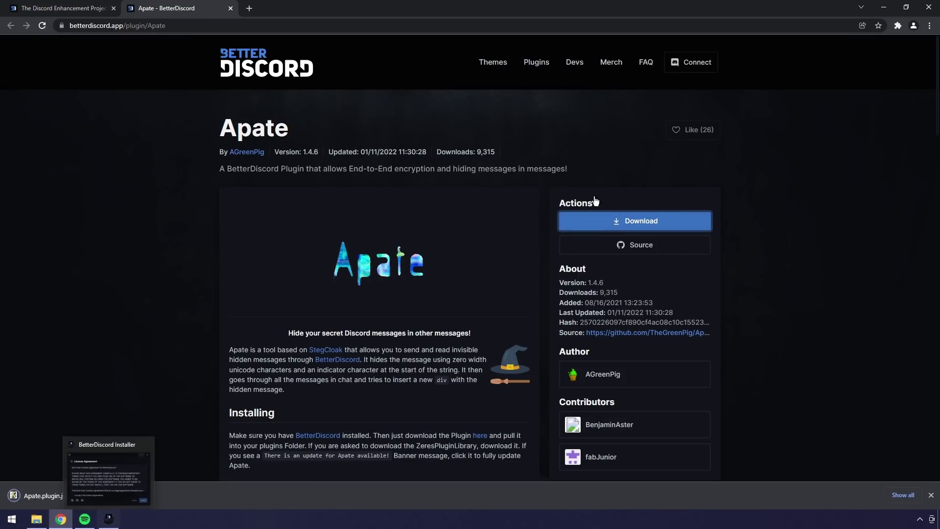
Step: Switch to the BetterDiscord installer, accept the license agreement and install BetterDiscord on the regular Discord version
left_click(884, 7)
left_click(109, 519)
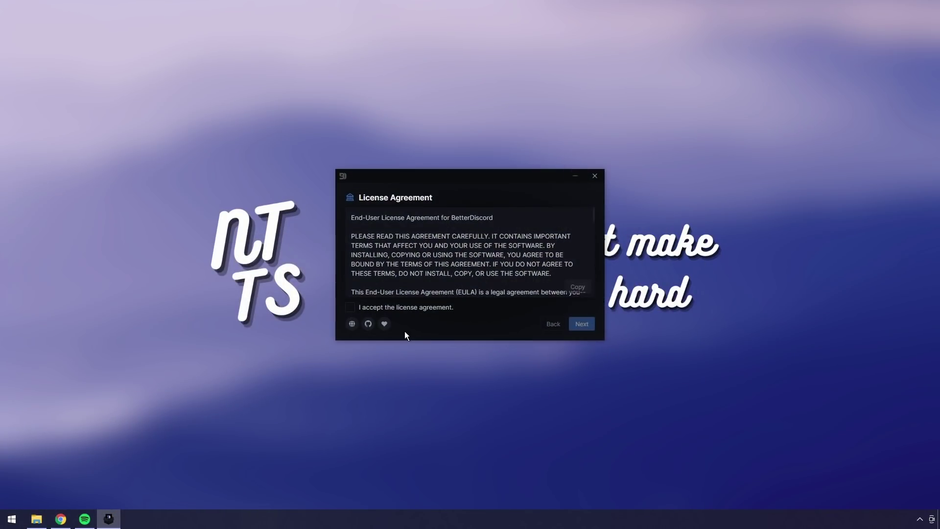
left_click(411, 308)
left_click(581, 327)
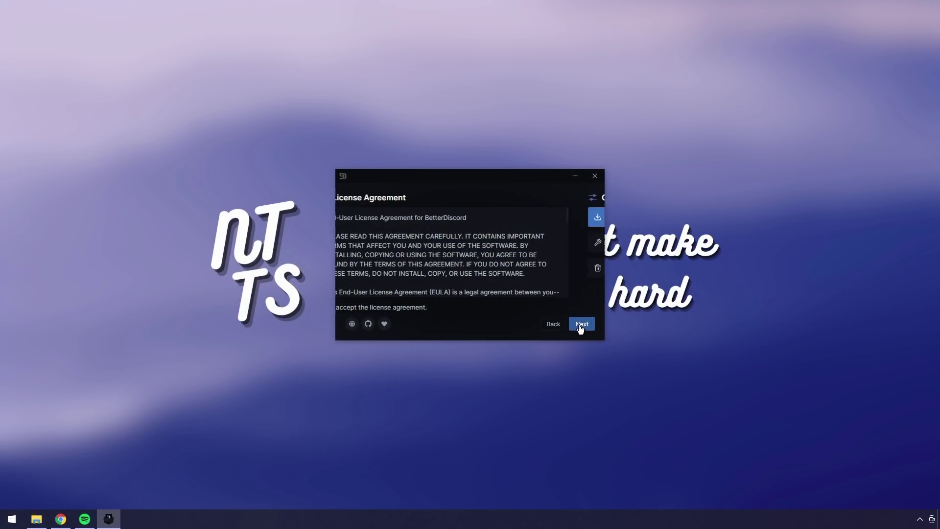
left_click(581, 327)
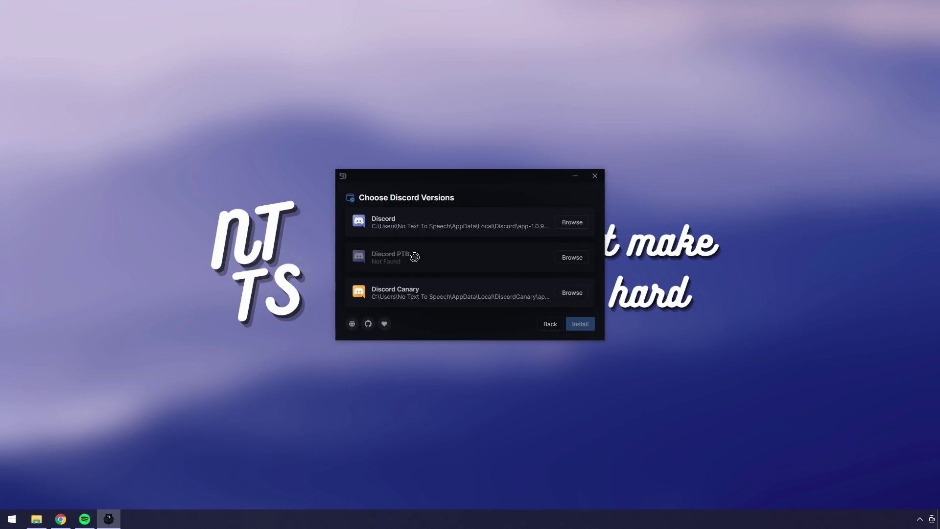
left_click(424, 227)
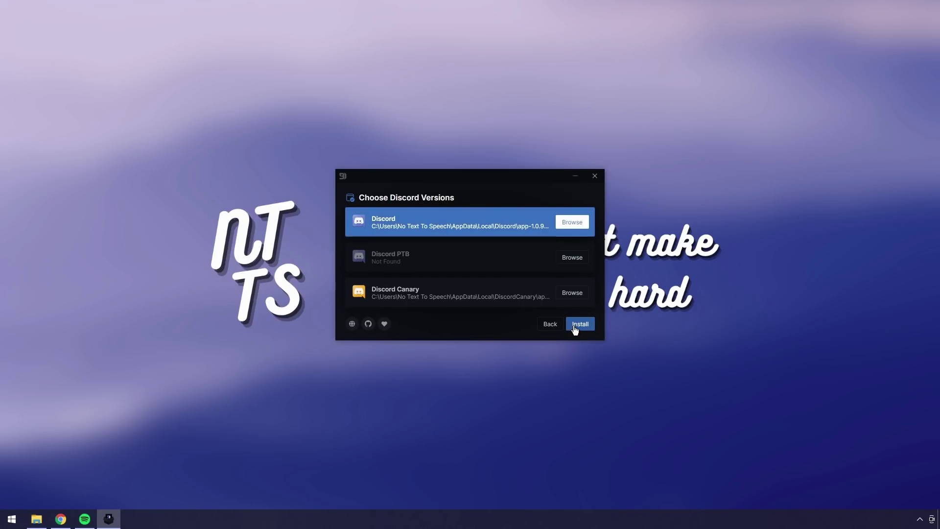
left_click(577, 325)
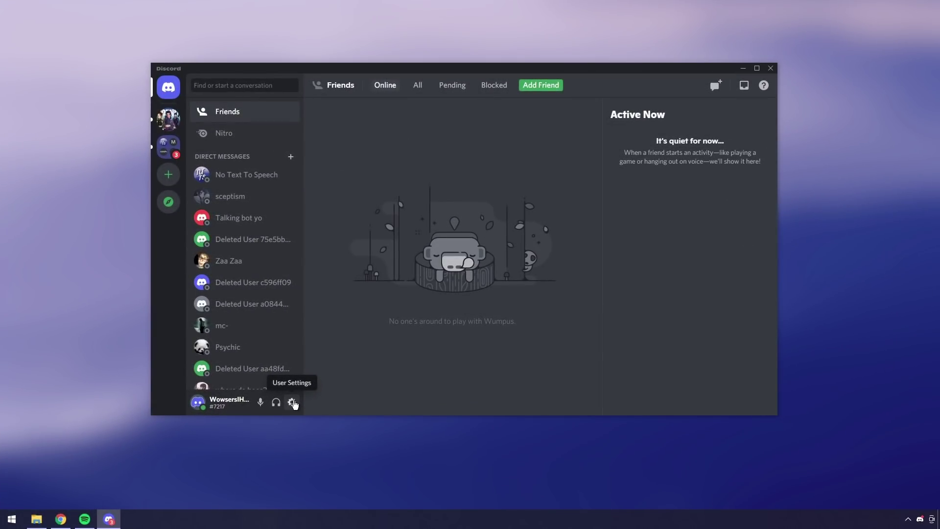
Step: Open the BetterDiscord plugins folder from Discord's user settings
left_click(292, 402)
scroll(261, 294, "down", 5)
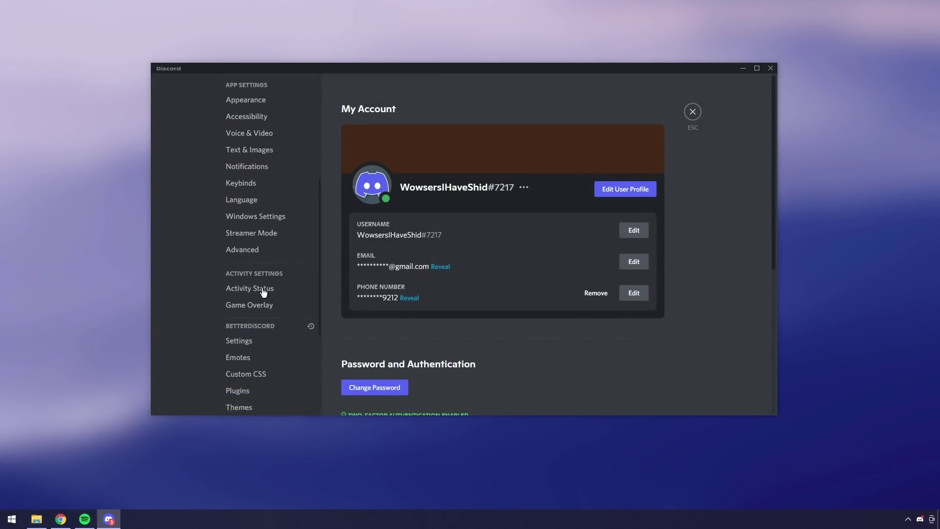
scroll(236, 340, "down", 2)
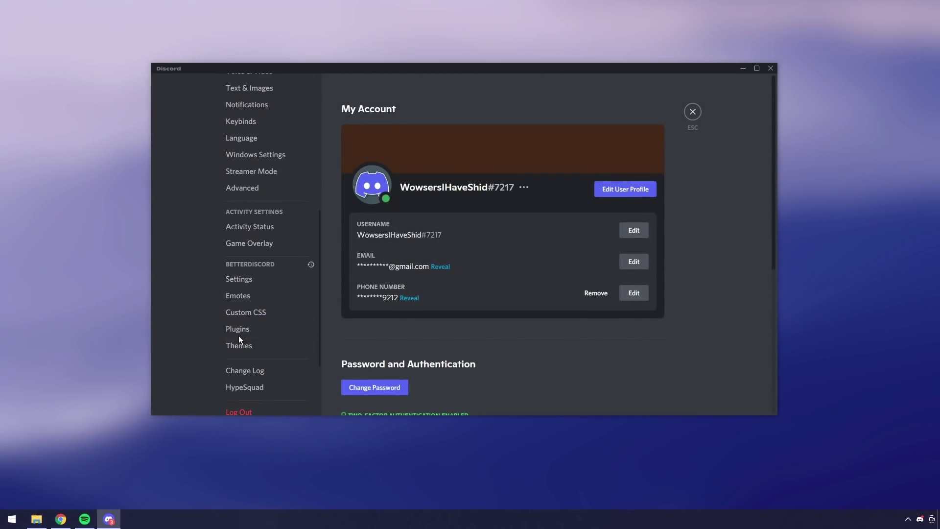
left_click(237, 330)
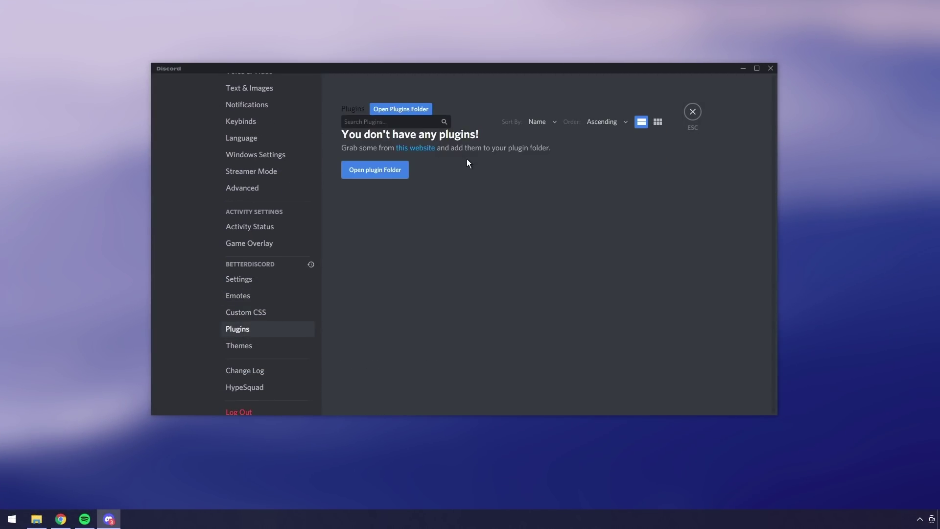
left_click(374, 173)
Step: Delete all existing files in the BetterDiscord plugins folder
mouse_move(38, 522)
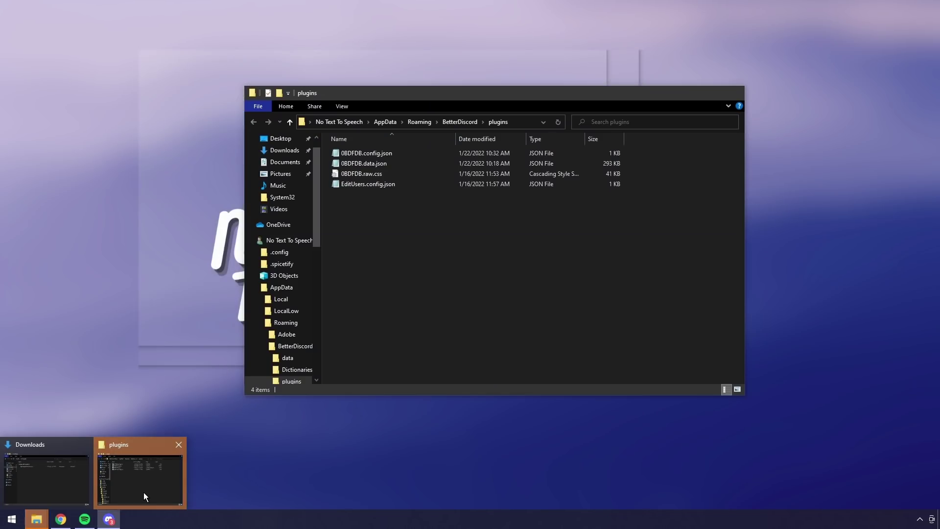
left_click(143, 492)
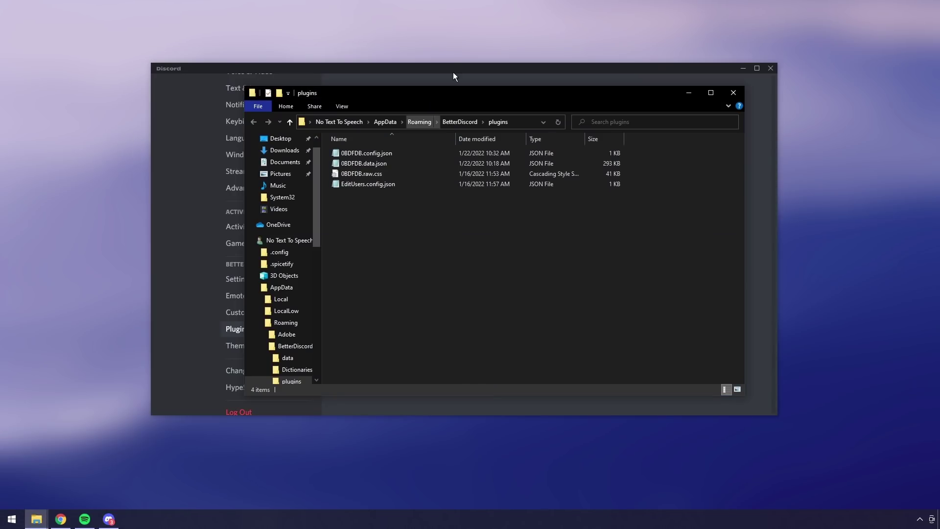
left_click_drag(412, 99, 449, 96)
left_click_drag(389, 241, 401, 146)
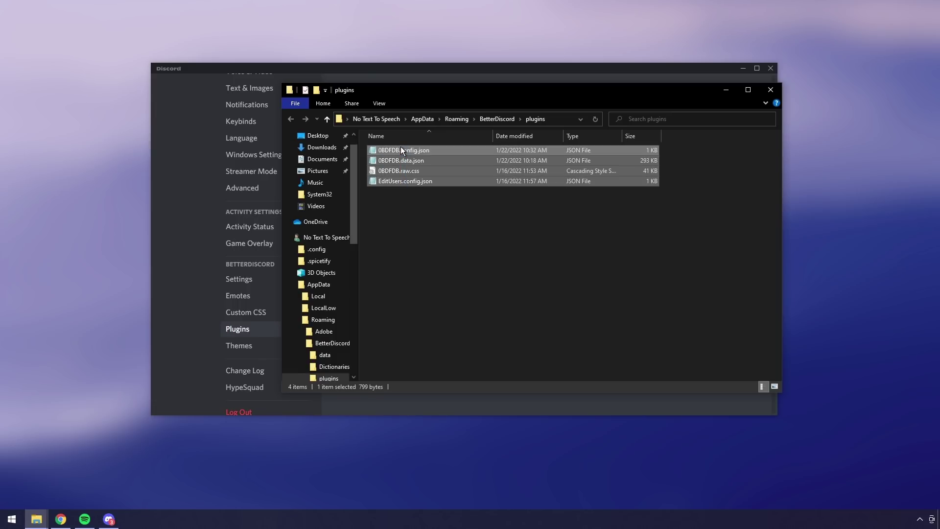
key("Delete")
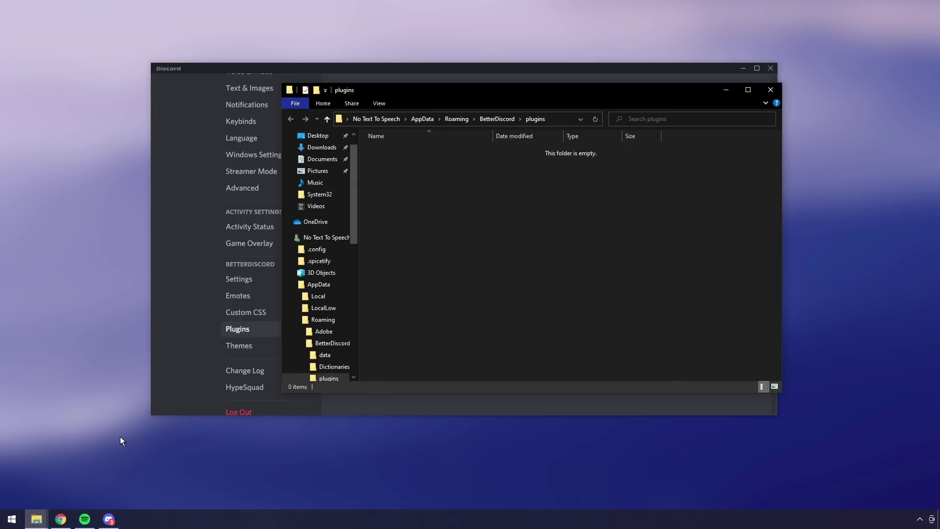
Step: Move Apate.plugin.js from the Downloads folder into the BetterDiscord plugins folder, using a second window, and close both folder windows
left_click(36, 519)
right_click(306, 148)
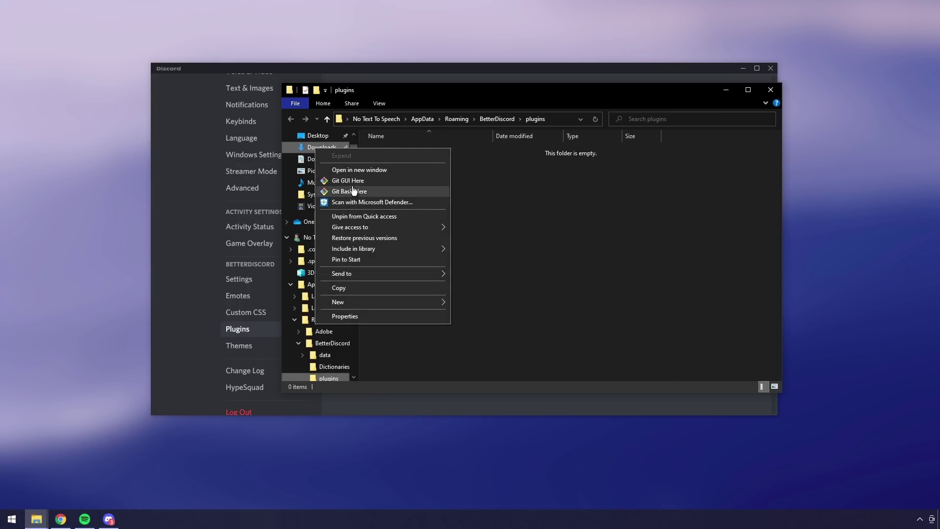
left_click(352, 170)
left_click_drag(437, 108, 171, 107)
left_click_drag(539, 91, 634, 98)
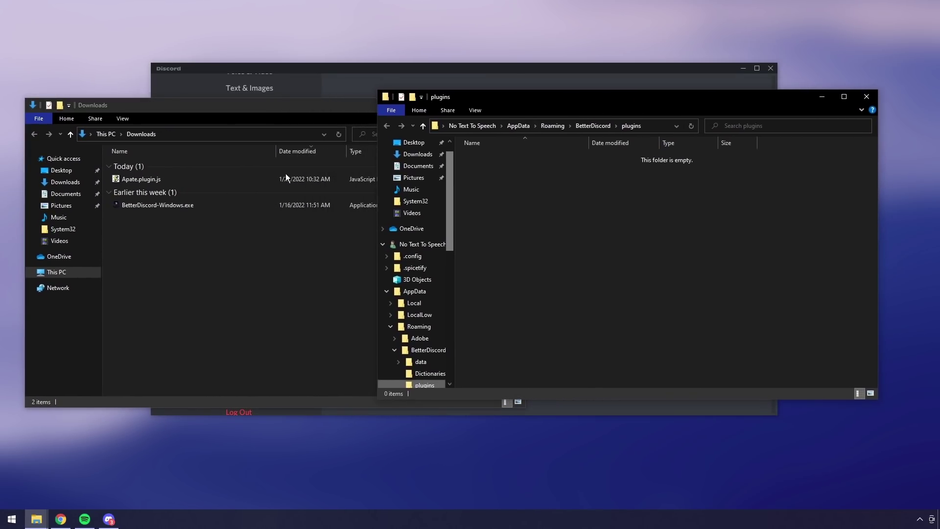
left_click_drag(165, 181, 627, 214)
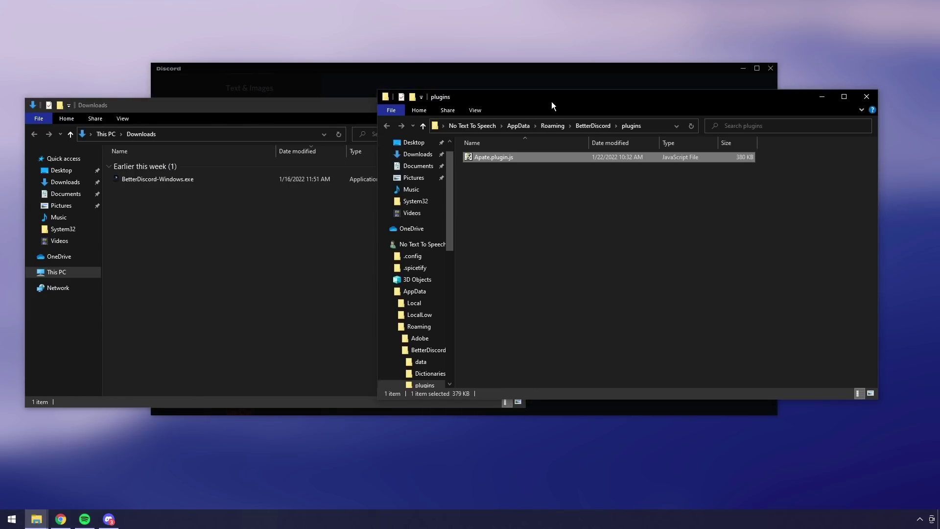
left_click(332, 108)
left_click(513, 105)
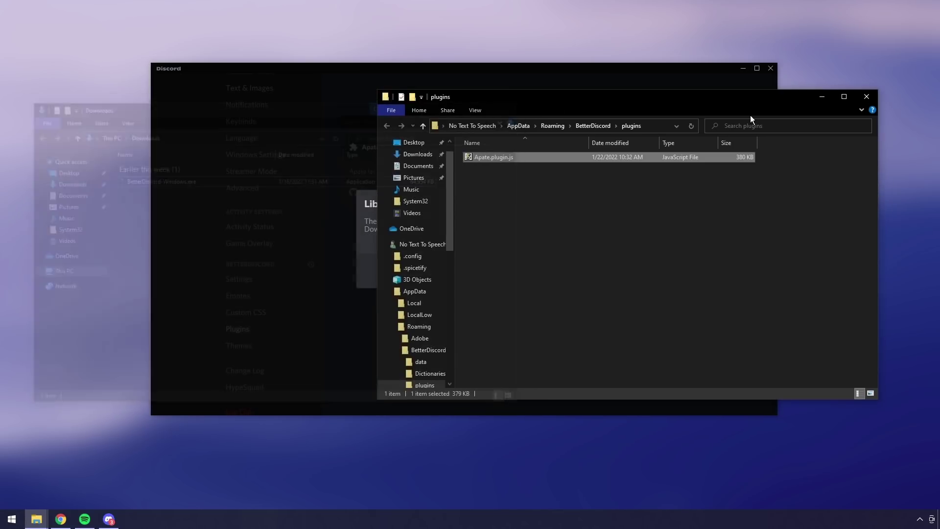
left_click(868, 97)
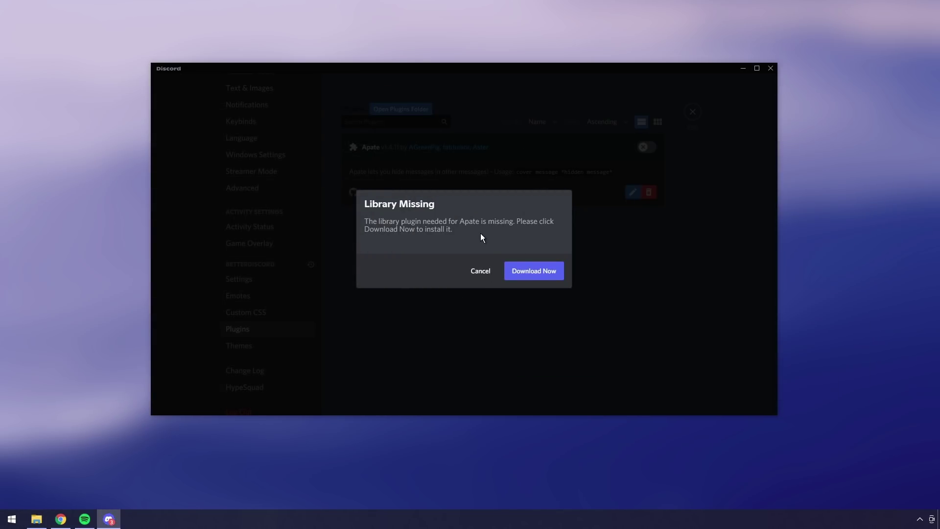
Step: Download the library plugin that Apate requires and enable both ZeresPluginLibrary and Apate
left_click(539, 273)
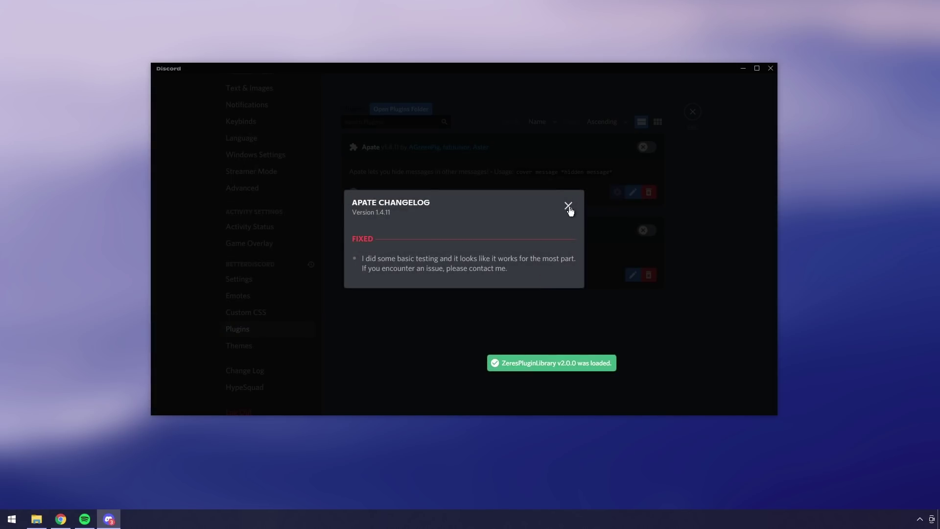
left_click(569, 206)
left_click(568, 99)
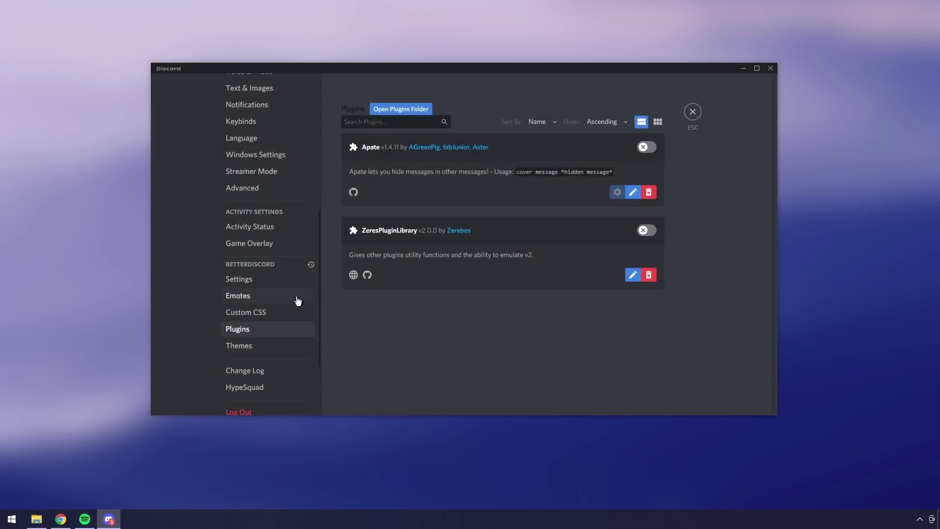
left_click(648, 230)
left_click(647, 148)
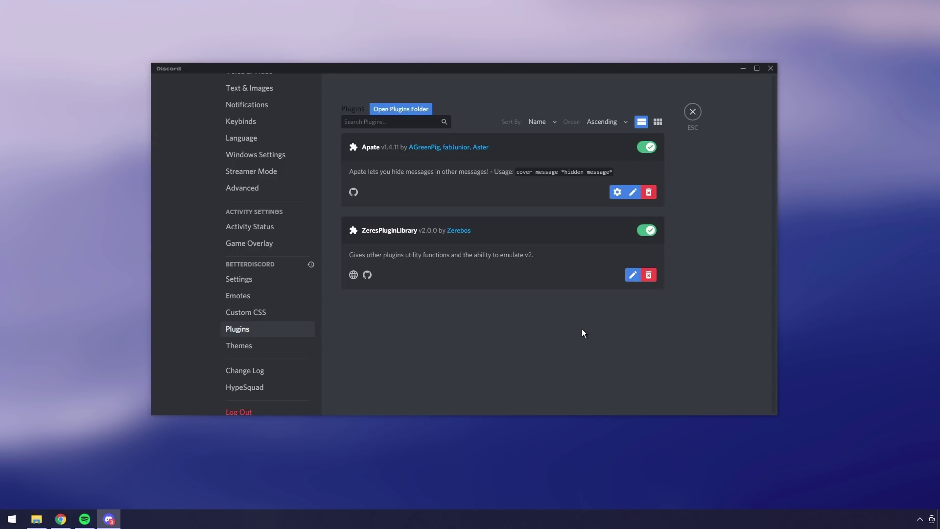
Step: Enable the hidden About Me message in Apate's settings and set its text to "I AM A SECRET MESSAGE"
left_click(617, 192)
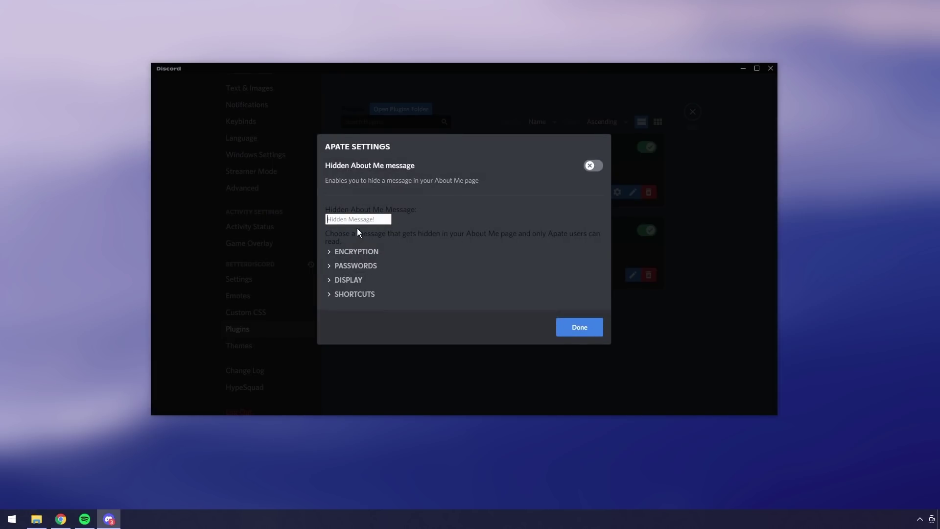
left_click(593, 167)
left_click(359, 219)
type("I AM A SECRET MESSA")
type("GE")
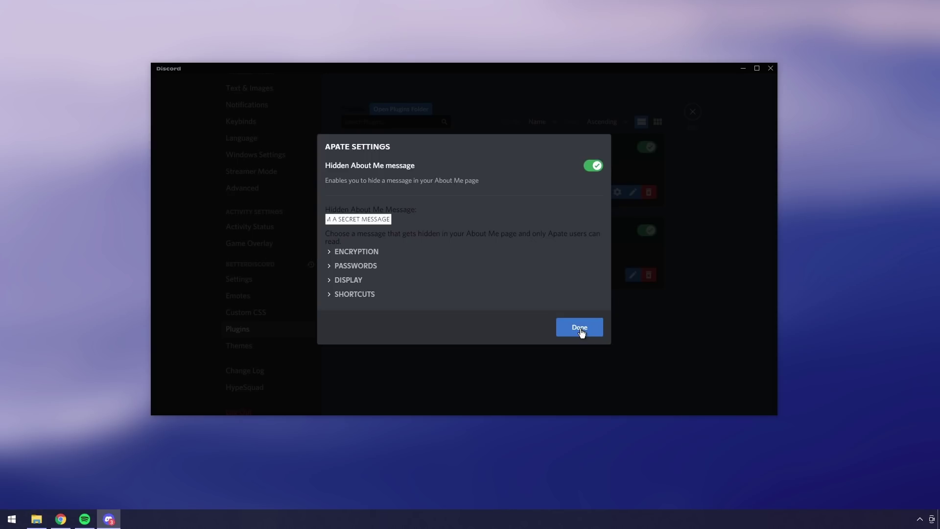
Step: Examine Apate's encryption, password, display and shortcut options, and finish with the plugin settings
left_click(329, 253)
scroll(368, 283, "down", 1)
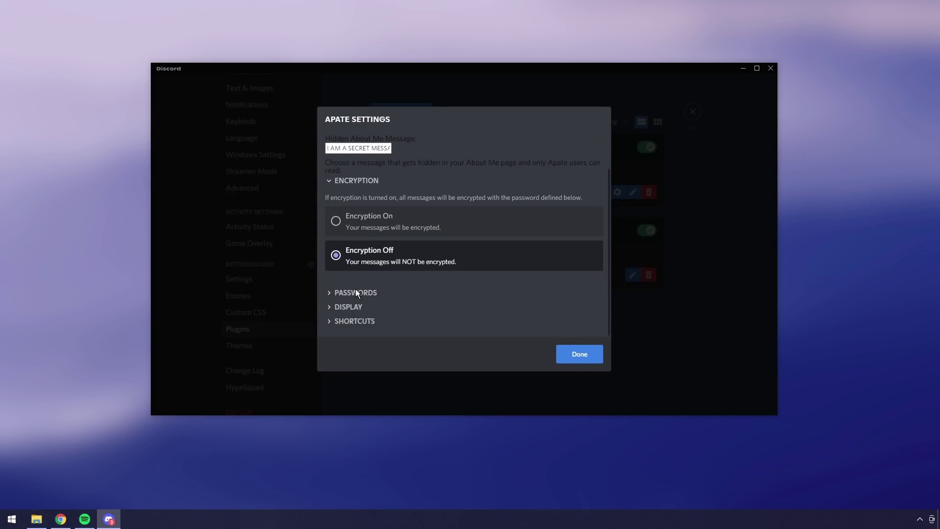
left_click(356, 291)
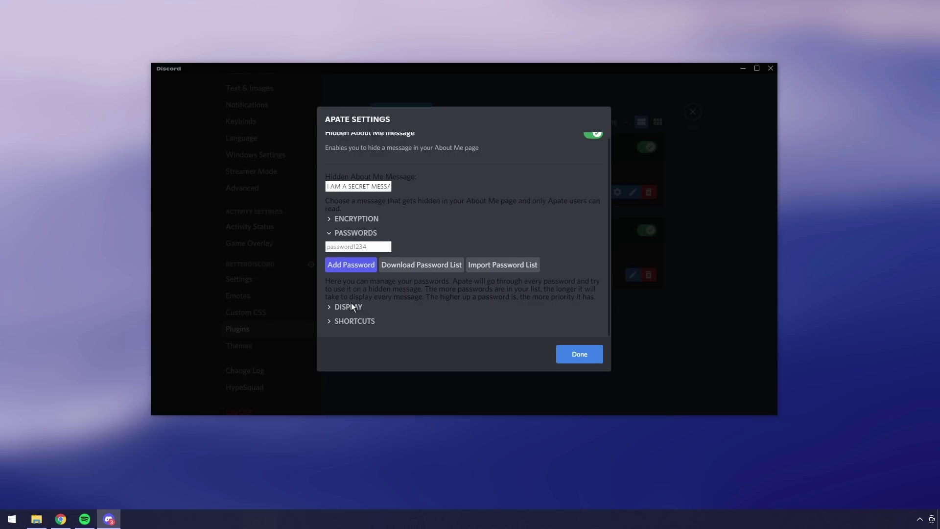
left_click(352, 305)
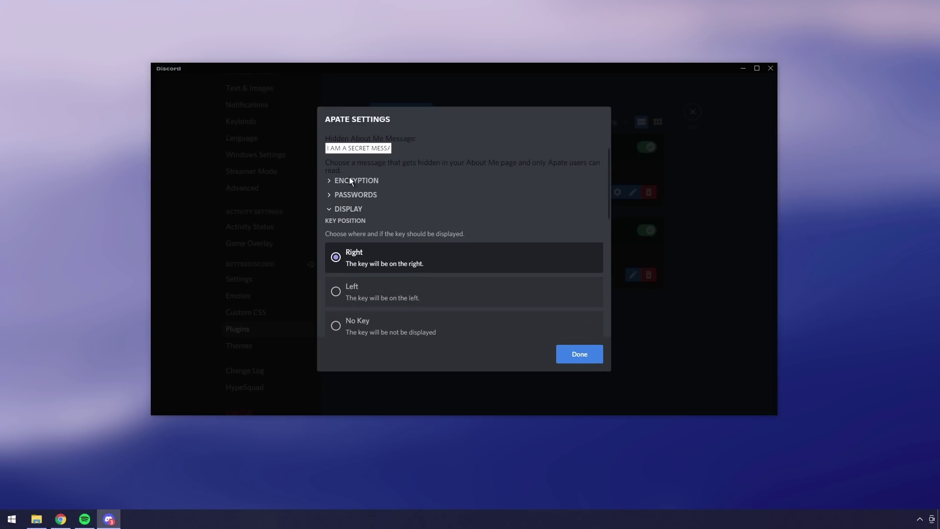
scroll(409, 244, "down", 1)
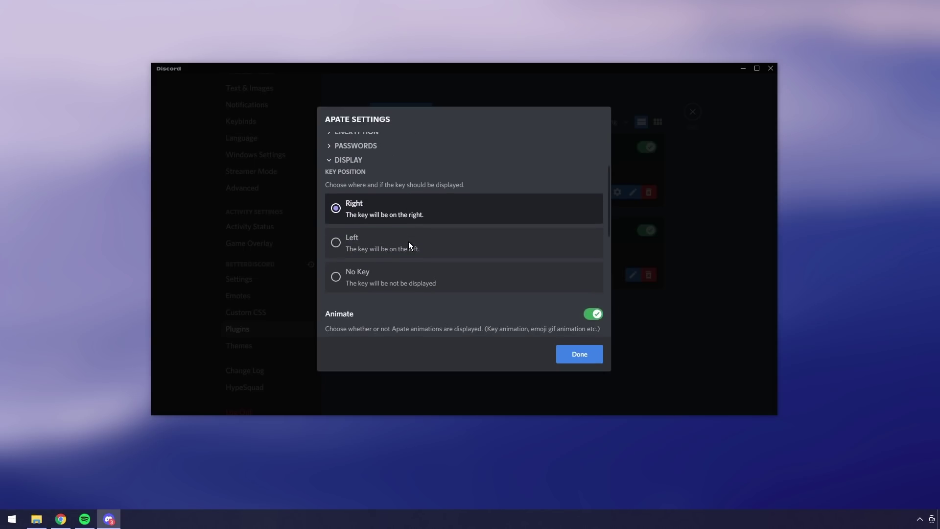
scroll(409, 247, "down", 8)
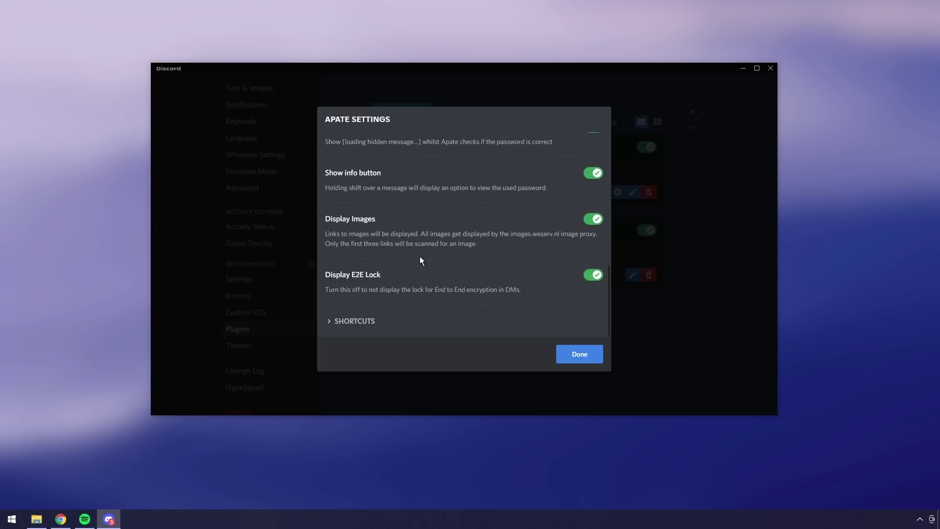
left_click(342, 324)
left_click(576, 354)
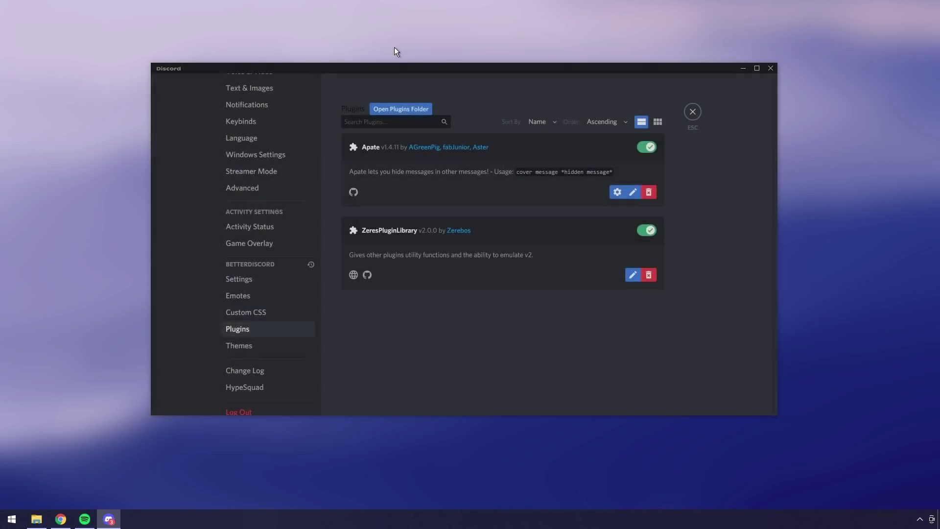
Step: Leave the user settings and open the general channel of the No Text To Speech server
left_click(699, 117)
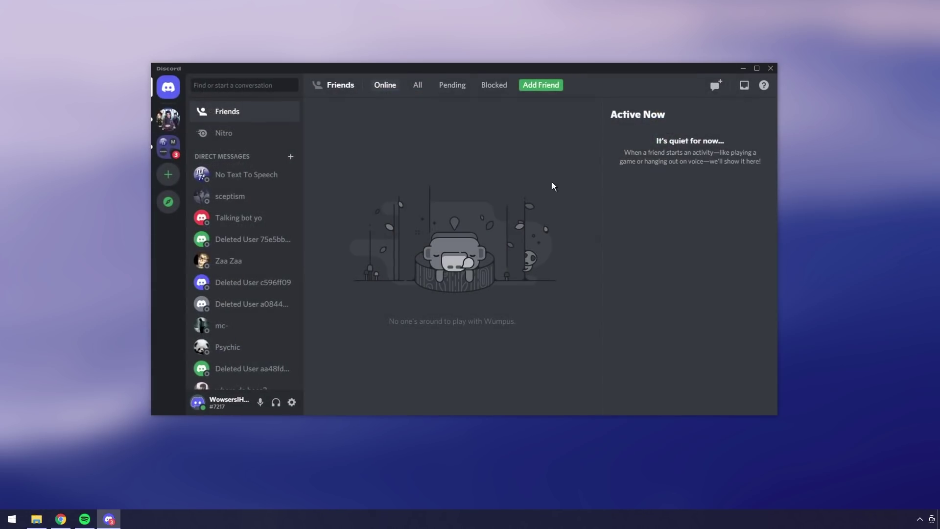
left_click(168, 146)
left_click(168, 174)
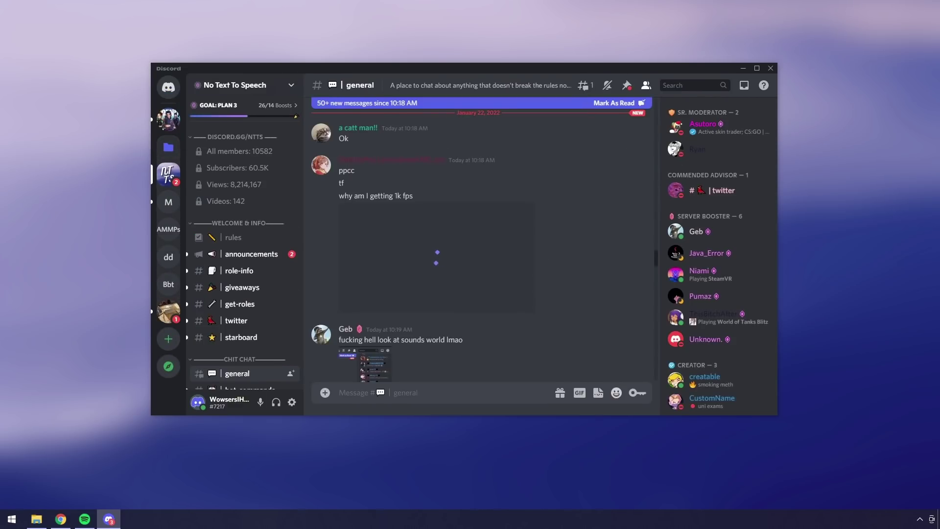
left_click_drag(303, 66, 256, 42)
scroll(204, 286, "down", 3)
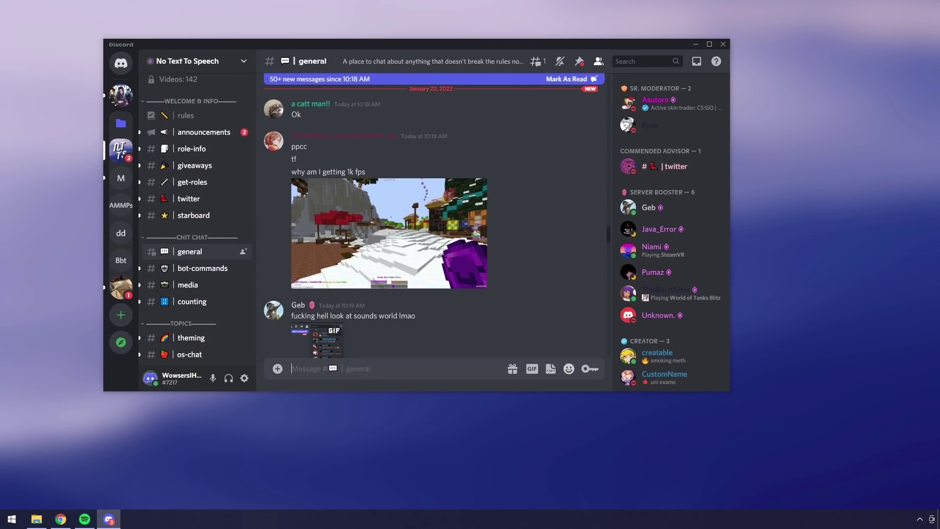
Step: Send "Hi guys" in the general channel with the hidden message "I am a hidden message" encoded by Apate
type("Hi guys  *I am a hidden message*")
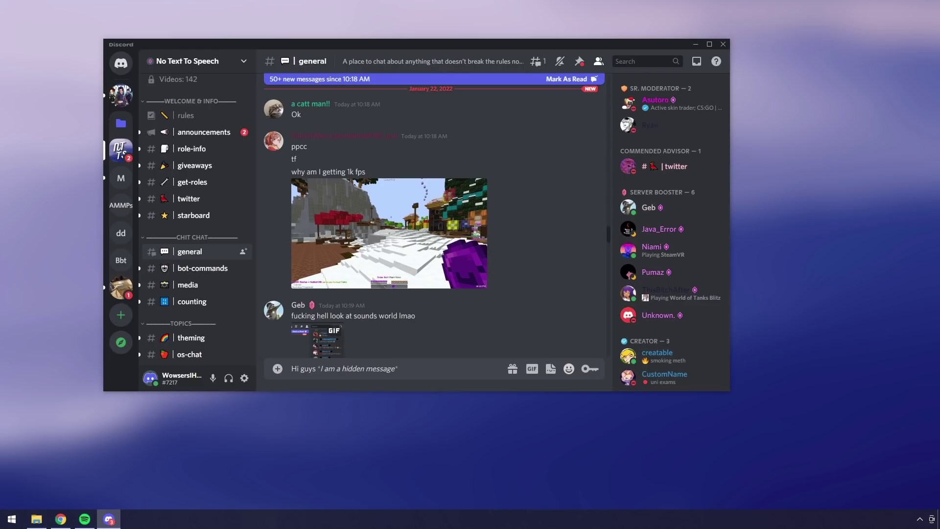
left_click(588, 373)
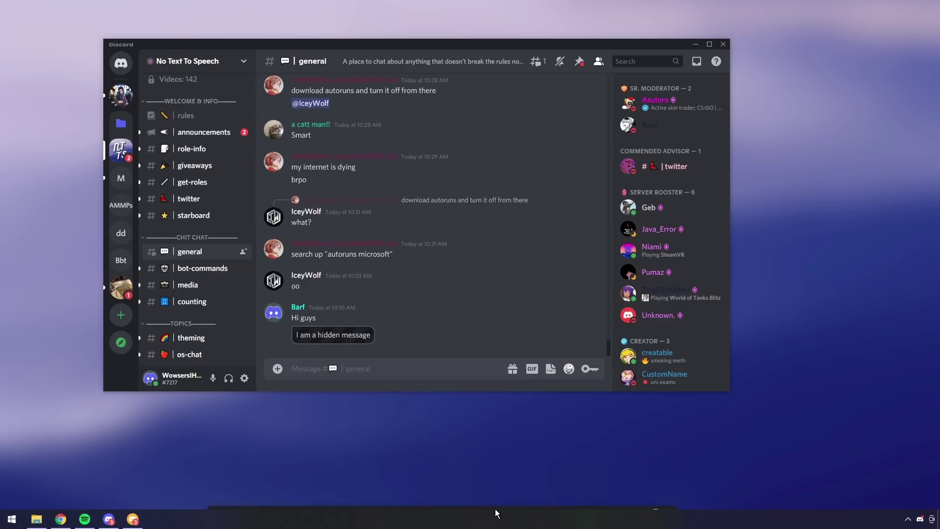
Step: Open the No Text To Speech server in Discord Canary and compare the sent message and the sender's About Me in both clients
left_click(450, 131)
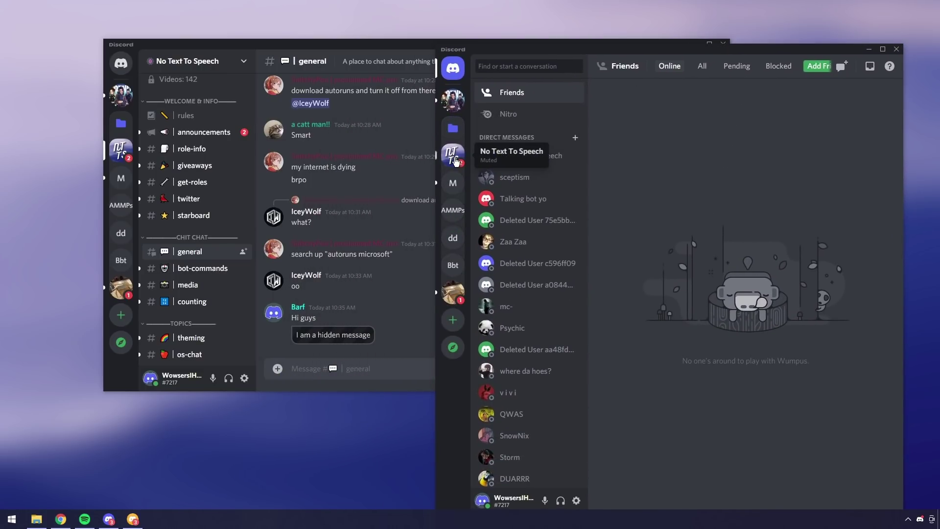
left_click(453, 155)
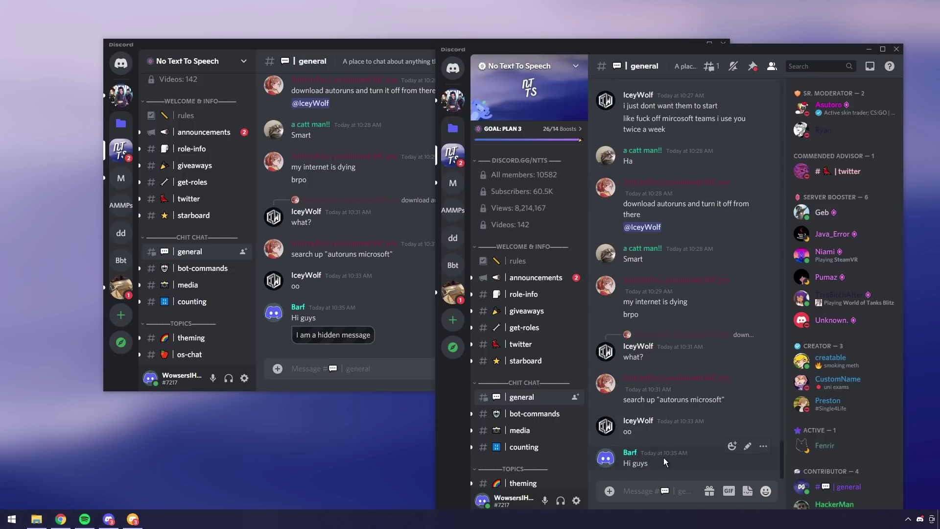
left_click(299, 309)
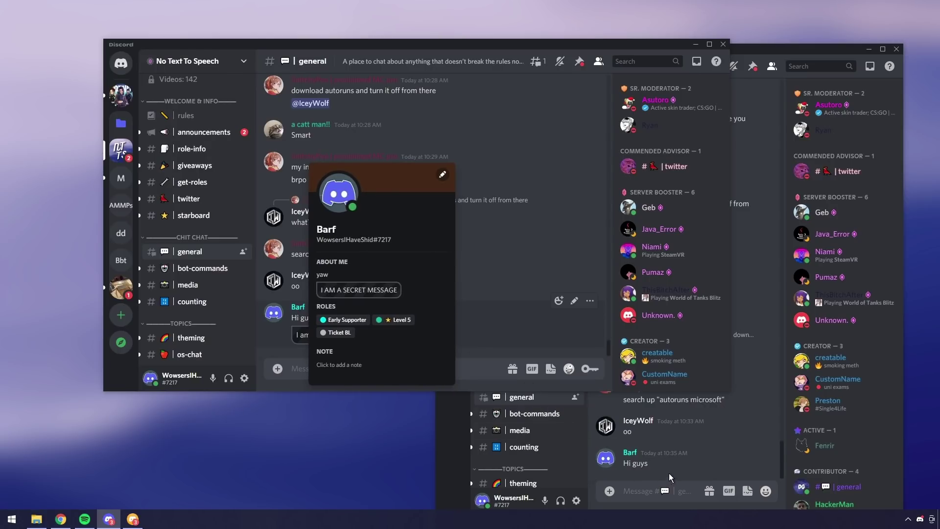
left_click(694, 463)
left_click_drag(605, 51, 442, 34)
left_click(470, 435)
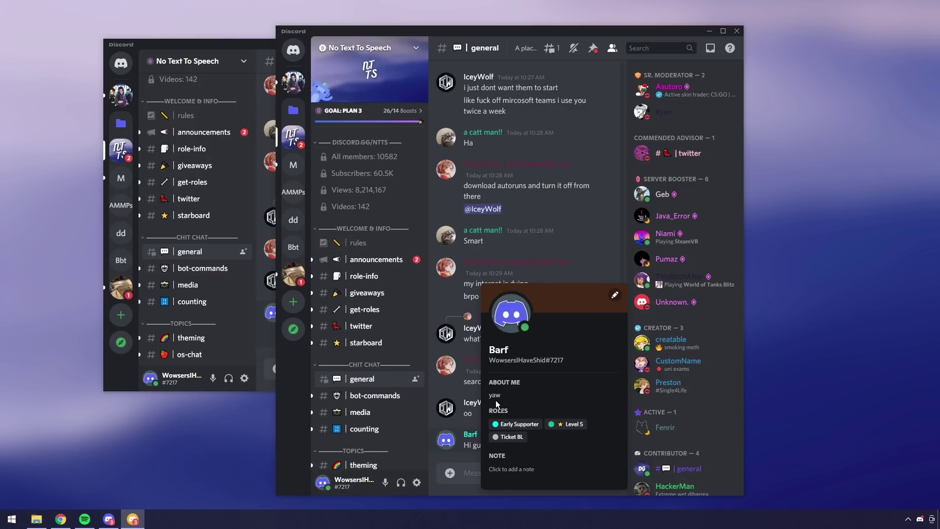
left_click_drag(427, 28, 628, 44)
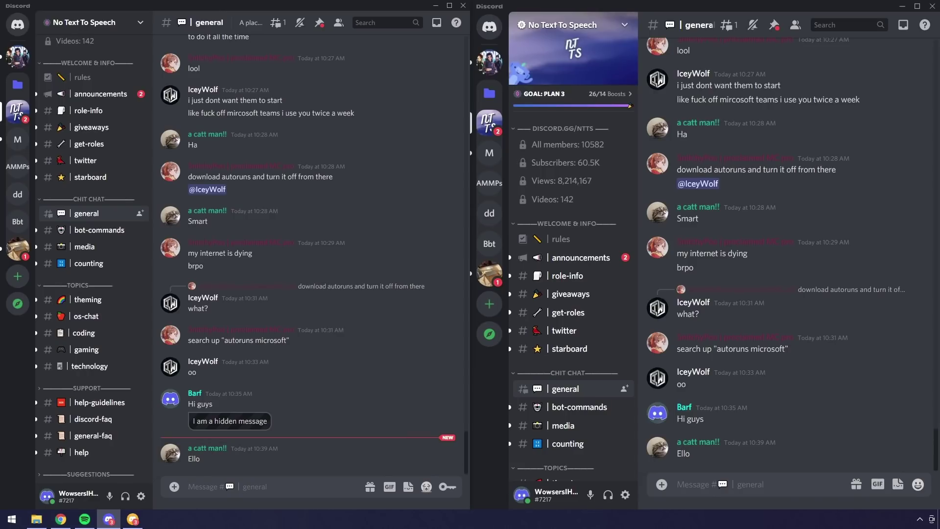
Step: Send "Hi mr cat man" with the hidden message "I hate cats and I hate you jk ily kiss me marry me?" in the general channel
type("Hi mr cat man *I hate cats and I")
type("hate you")
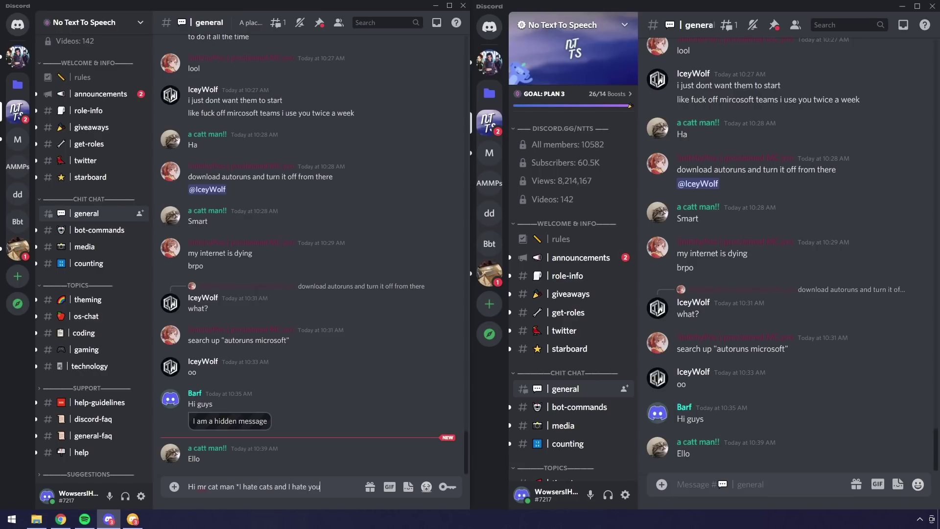
type(" jk ily kiss me")
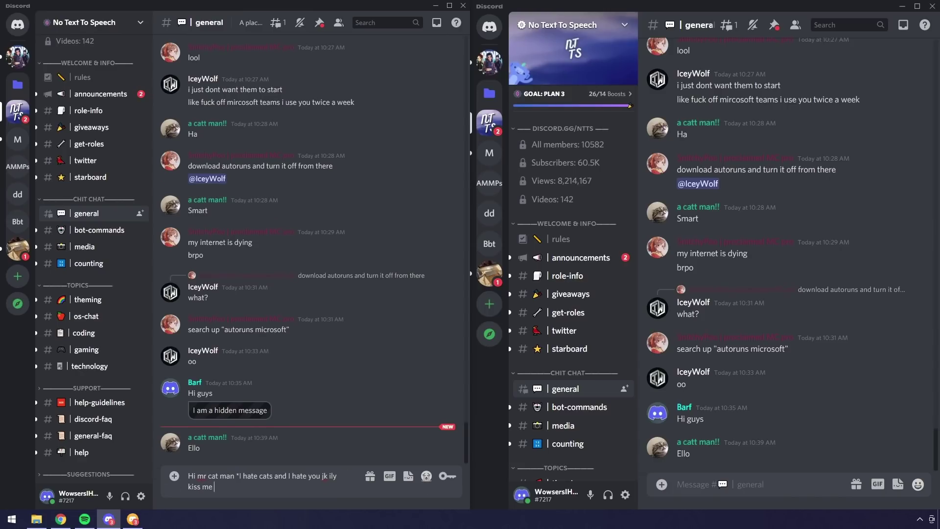
type(" marry me?*")
key("shift+Left")
left_click(450, 478)
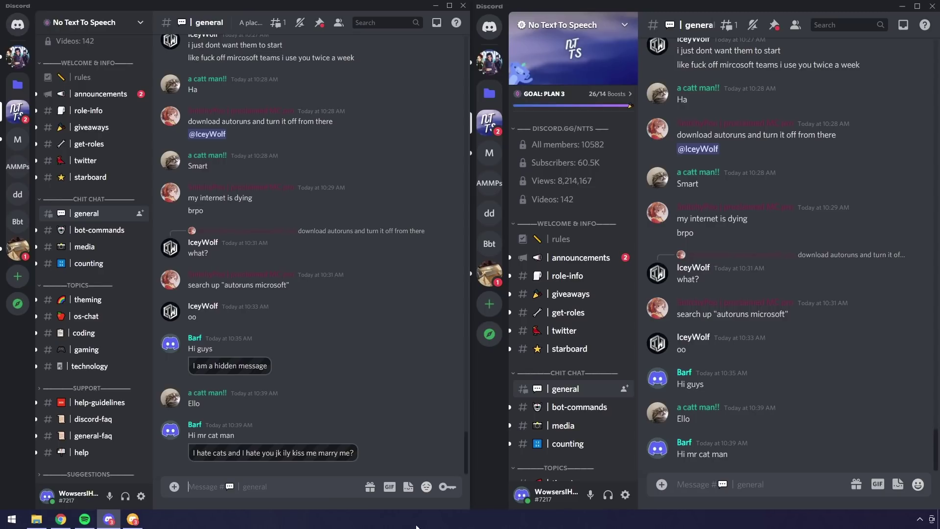
Step: Run BetterDiscord-Windows.exe from the Downloads folder and accept its license agreement
left_click(36, 519)
double_click(204, 174)
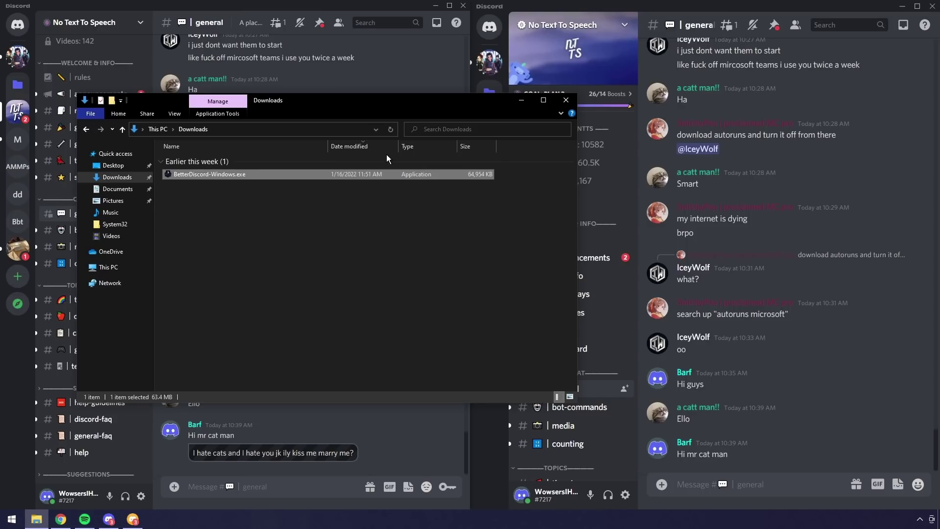
left_click(414, 308)
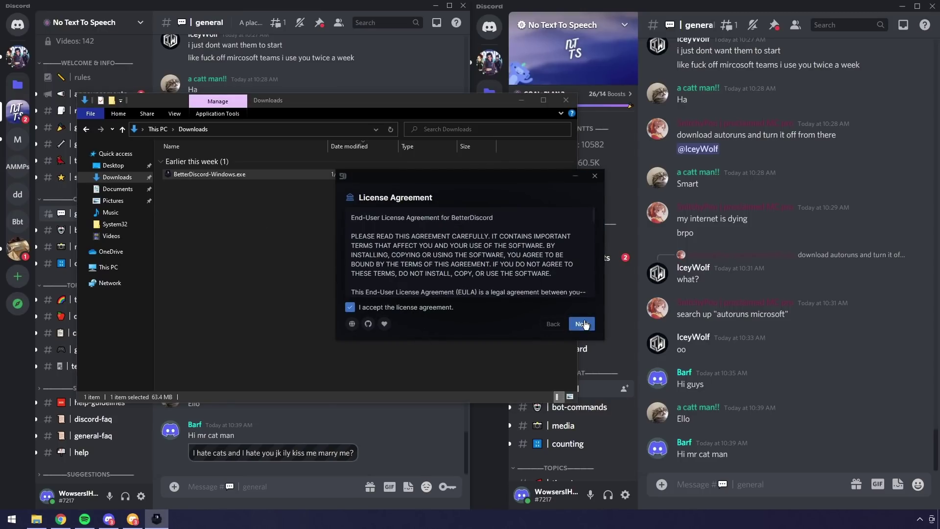
left_click(582, 324)
Step: Uninstall BetterDiscord from the regular Discord version
left_click(416, 267)
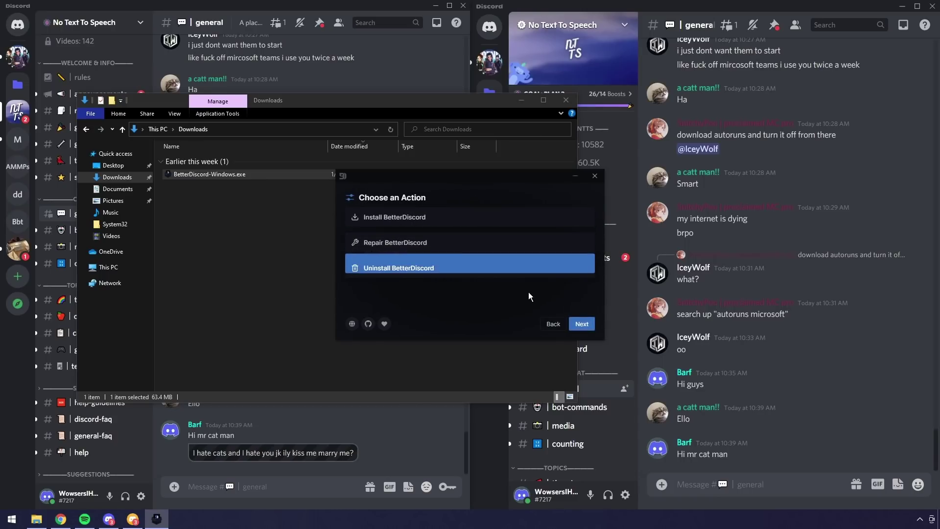
left_click(583, 325)
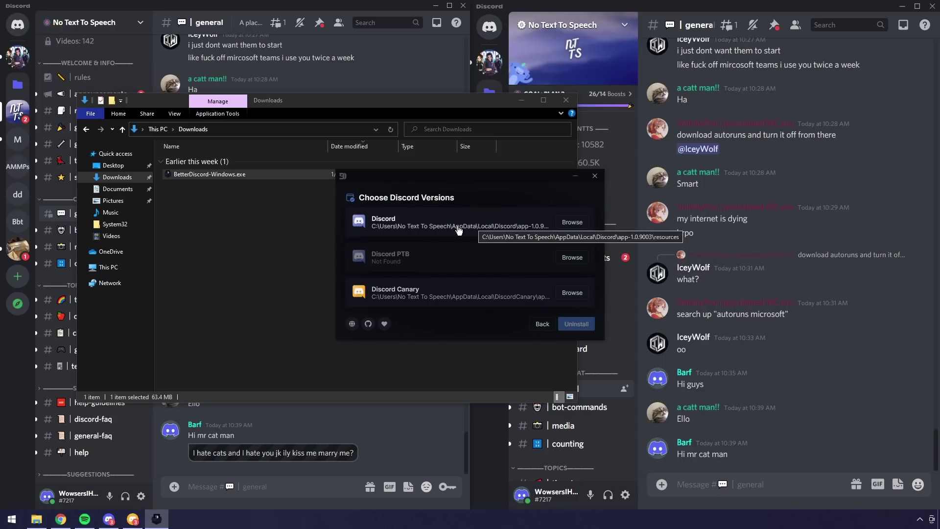
left_click(477, 231)
left_click(577, 323)
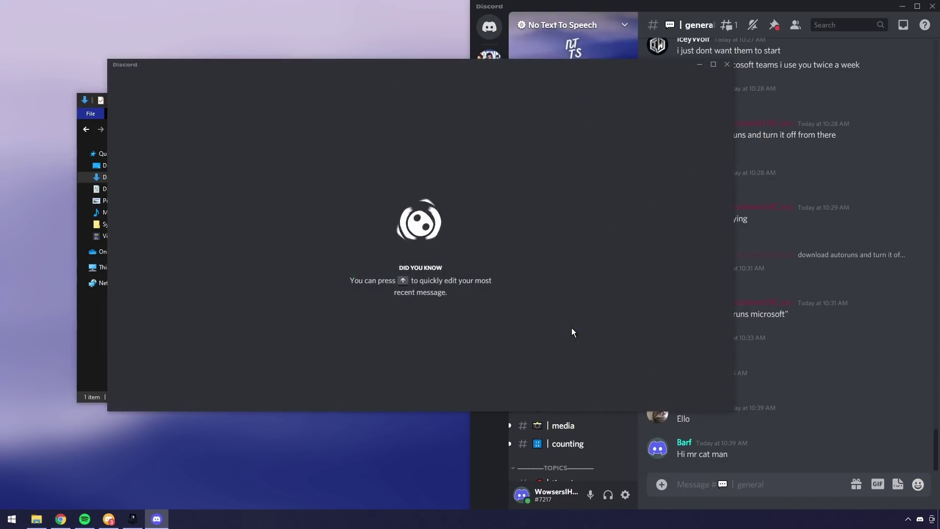
Step: Place the restarted Discord window beside the Canary window and open the No Text To Speech server to check the messages without the plugin
left_click_drag(394, 64, 0, 137)
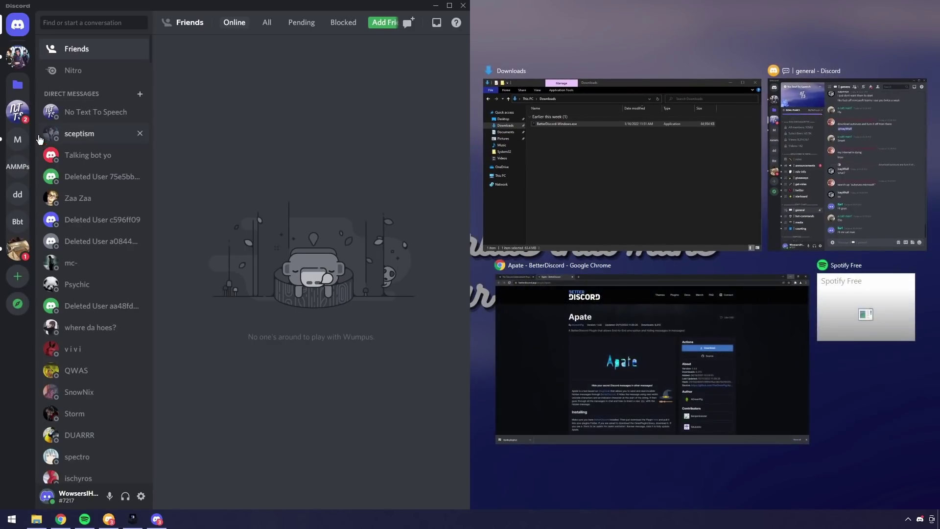
left_click(17, 111)
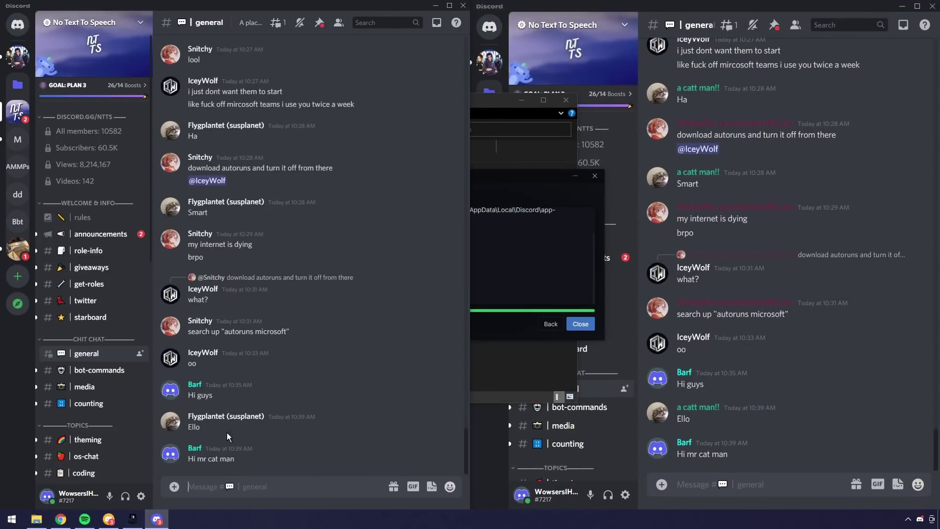